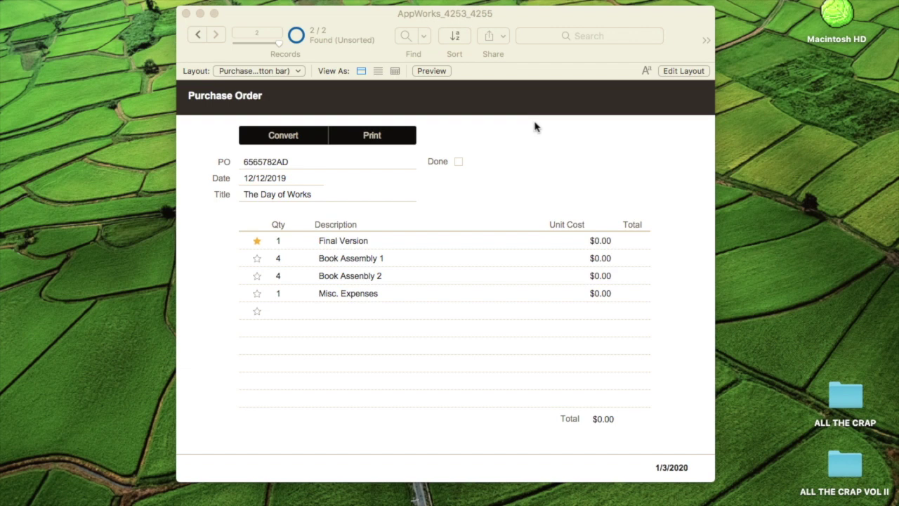
Toggle the purchase order's Done checkbox to see Invoice appear between Convert and Print
click(554, 158)
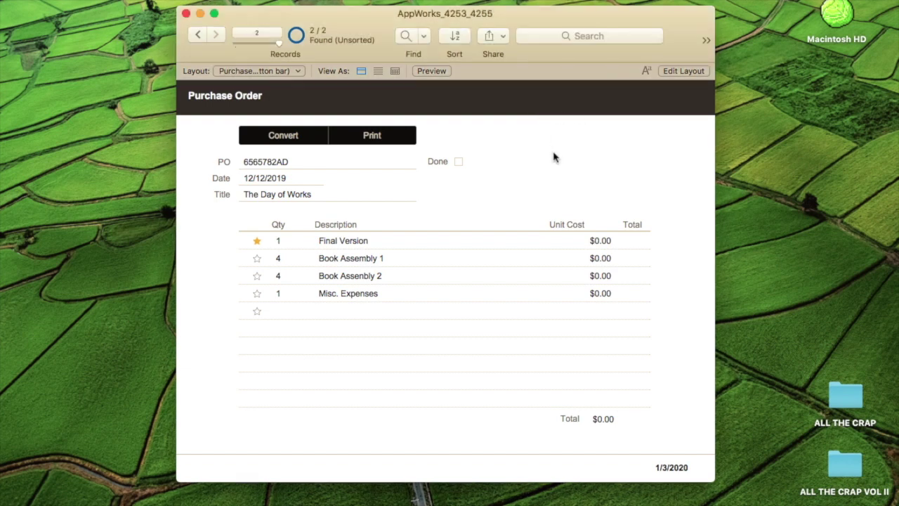
click(316, 141)
click(297, 137)
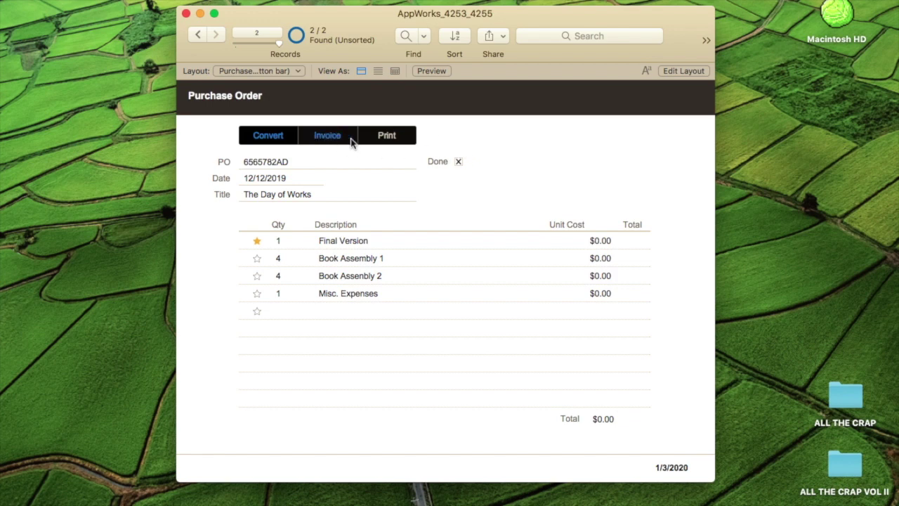
click(459, 162)
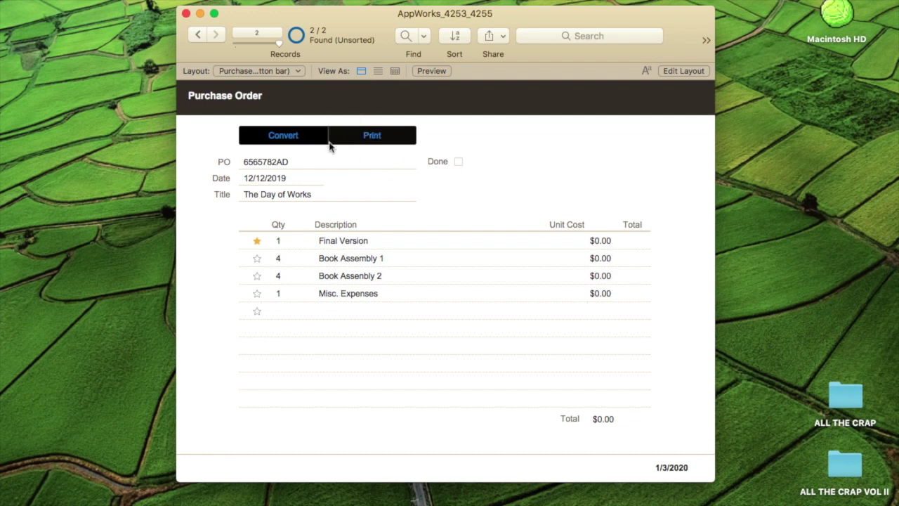
click(457, 162)
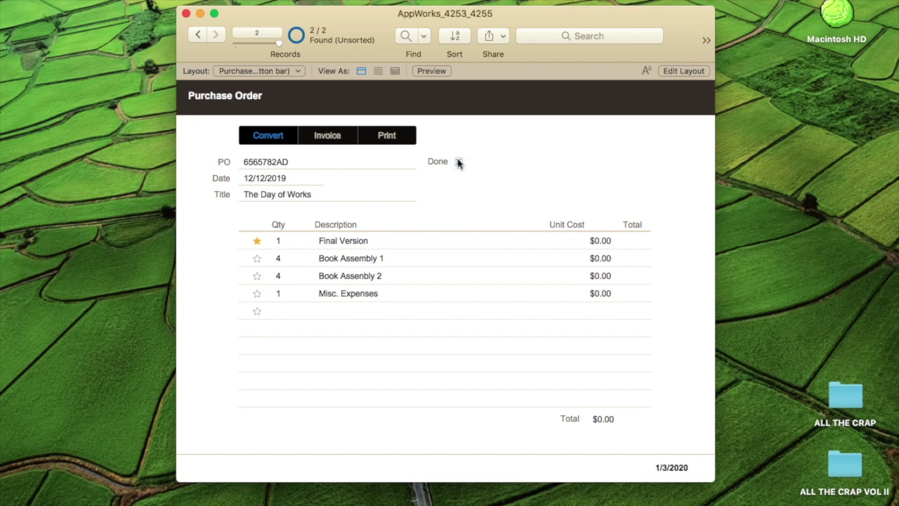
Run Invoice, cancel the export's Save As dialog, and leave Done checked
click(331, 140)
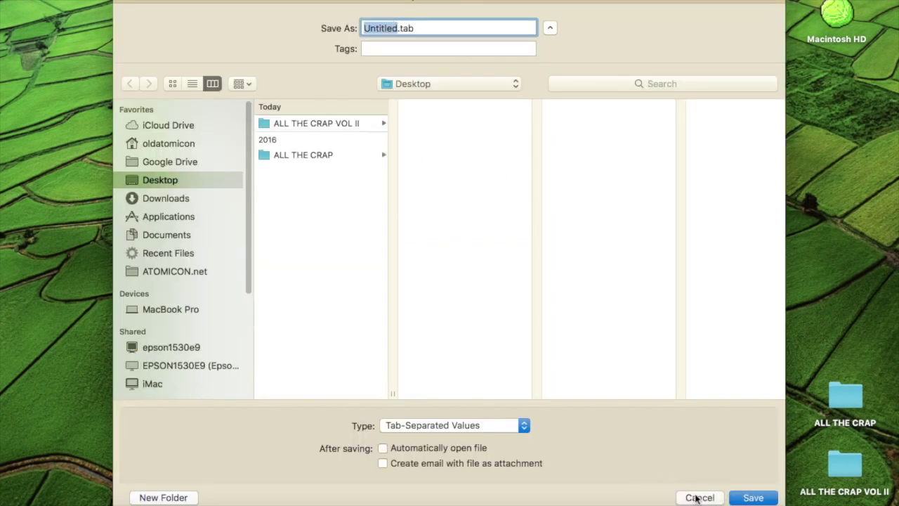
click(700, 498)
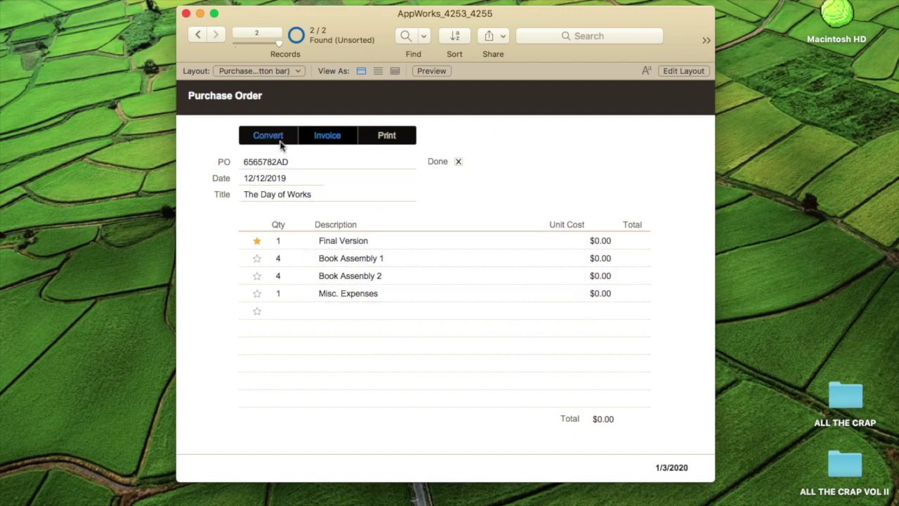
click(458, 161)
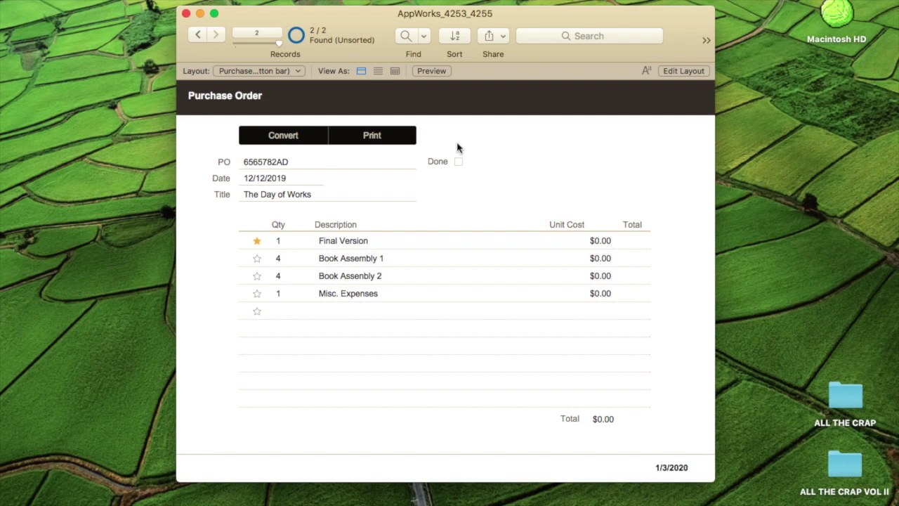
click(459, 162)
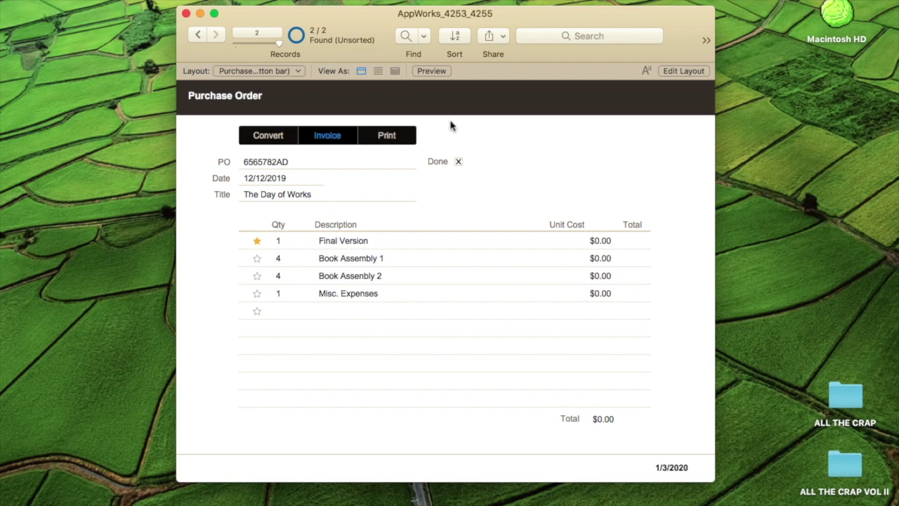
click(457, 162)
In Layout mode, review the Invoice segment's Hide object when condition and open Button Bar Setup
key(super+l)
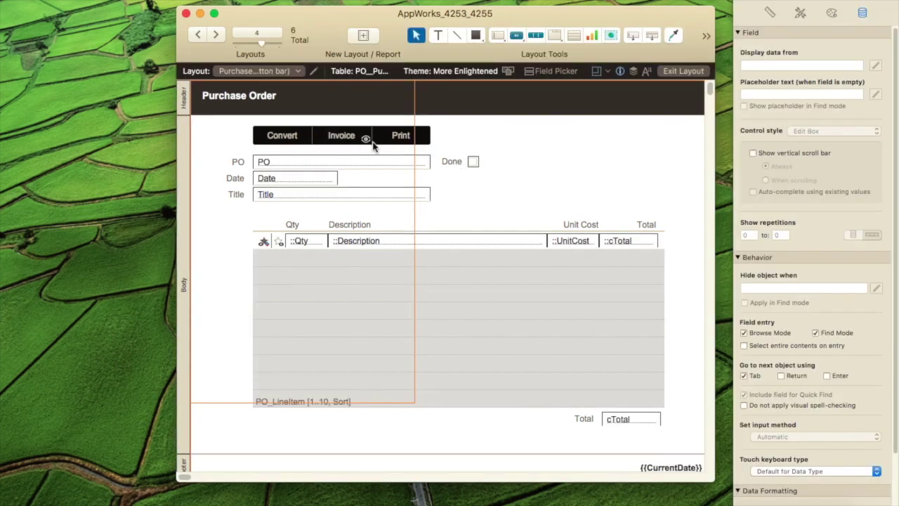
click(355, 140)
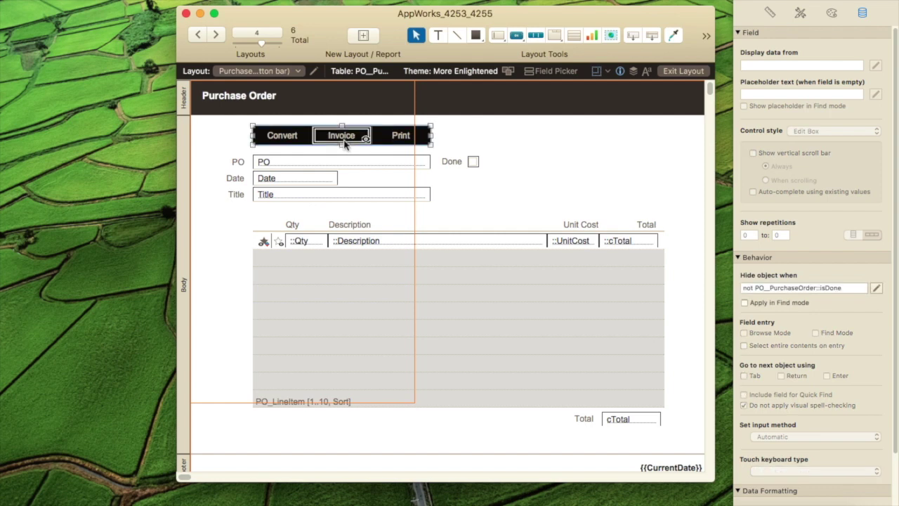
click(855, 288)
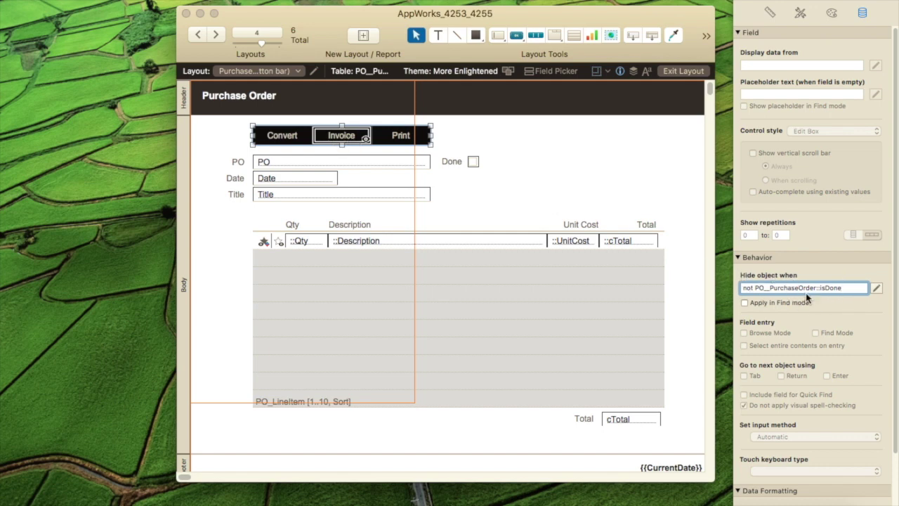
click(744, 288)
double_click(745, 288)
click(472, 164)
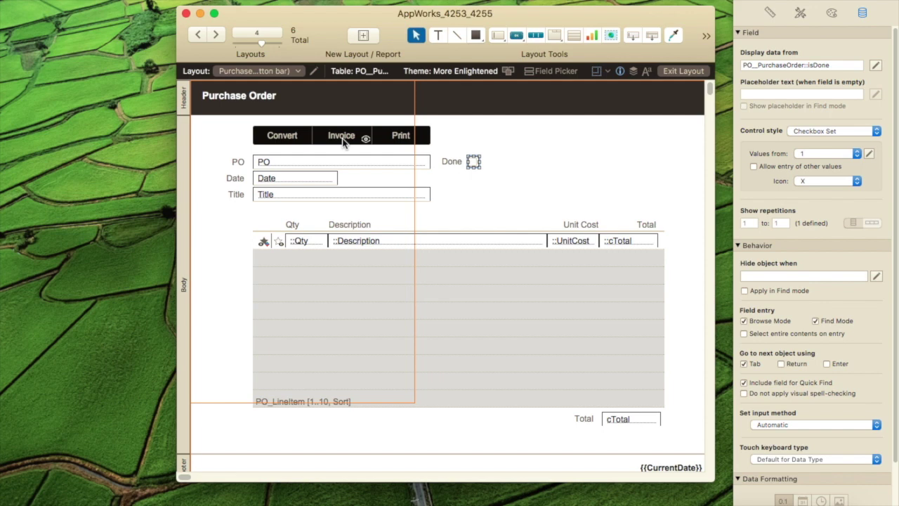
click(343, 141)
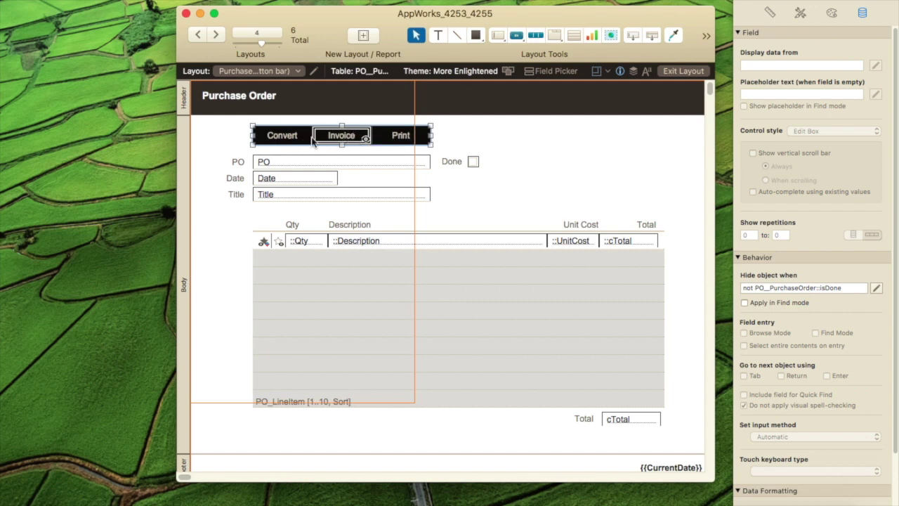
double_click(334, 138)
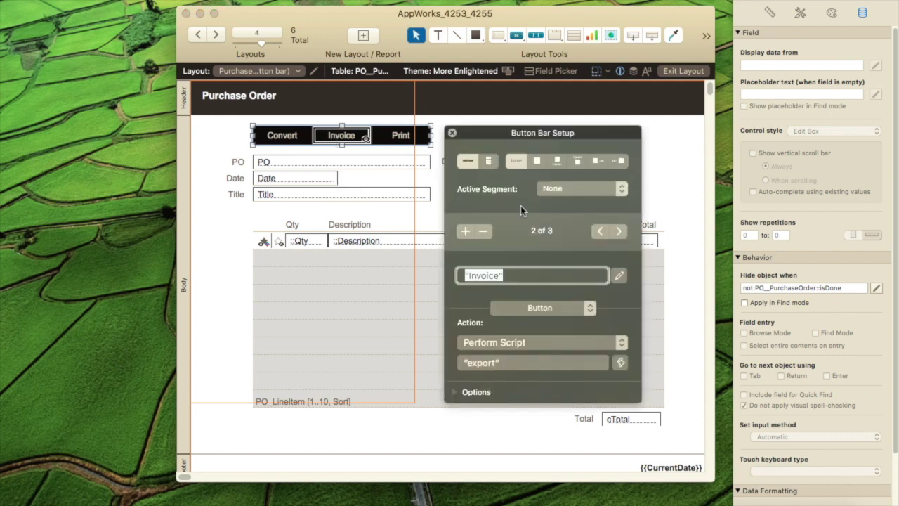
Add a blank Do Nothing segment after Invoice and right-click it for options
click(465, 232)
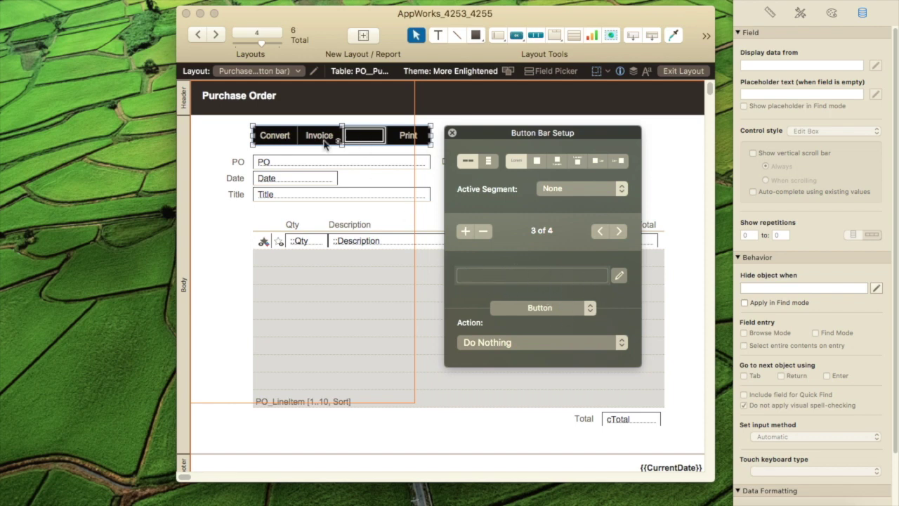
click(367, 137)
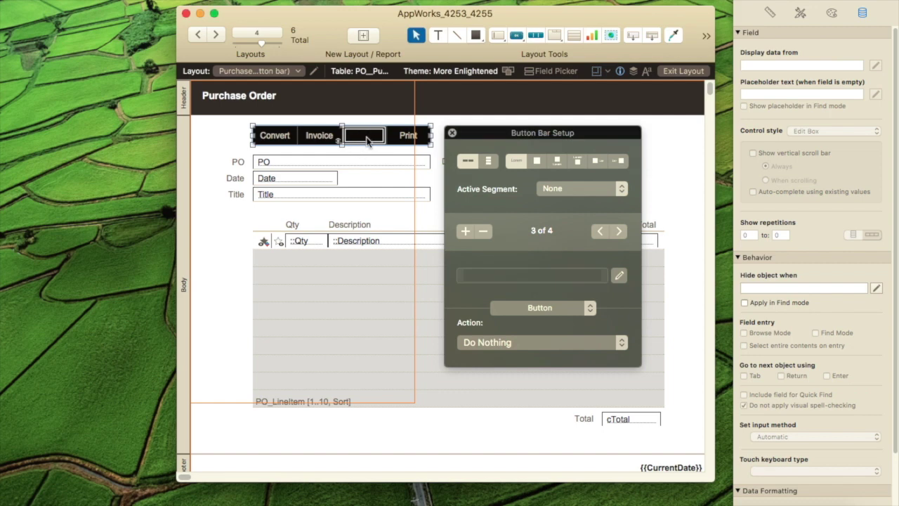
right_click(359, 138)
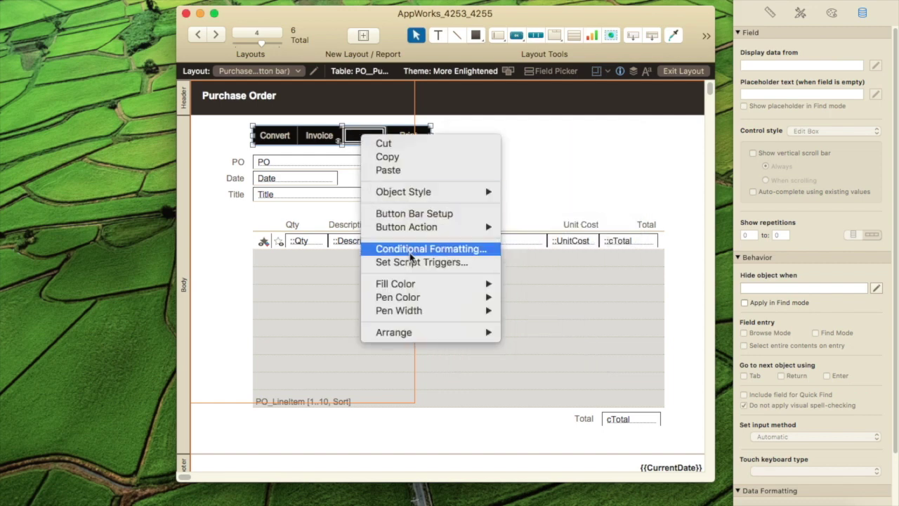
Add a conditional format with formula true and a transparent fill to the blank segment
click(411, 256)
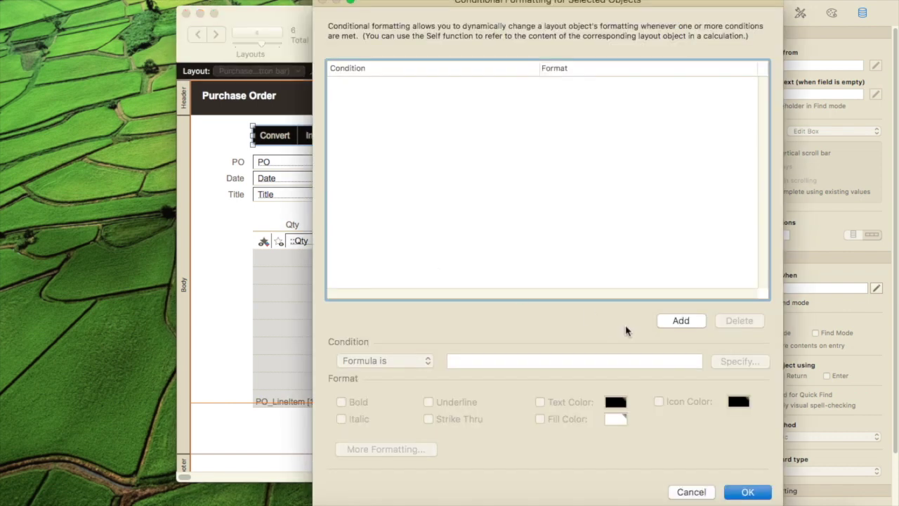
click(693, 321)
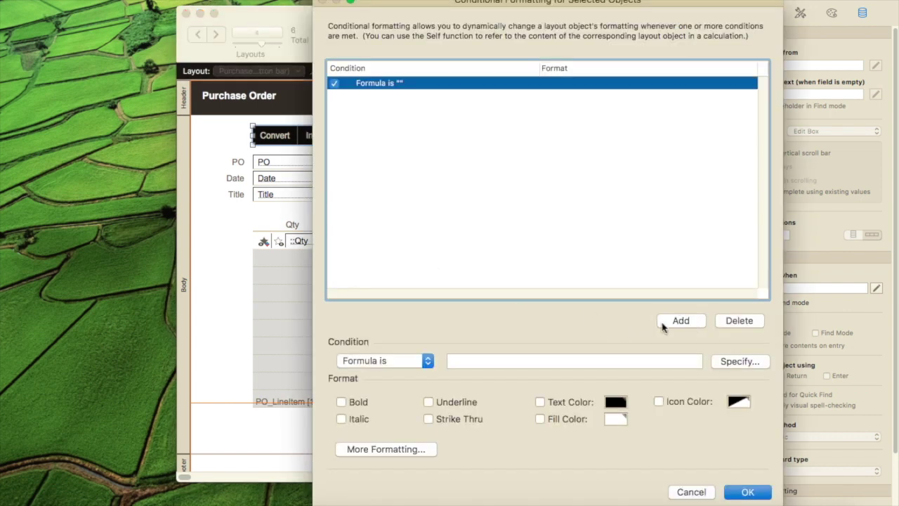
click(490, 362)
text(t)
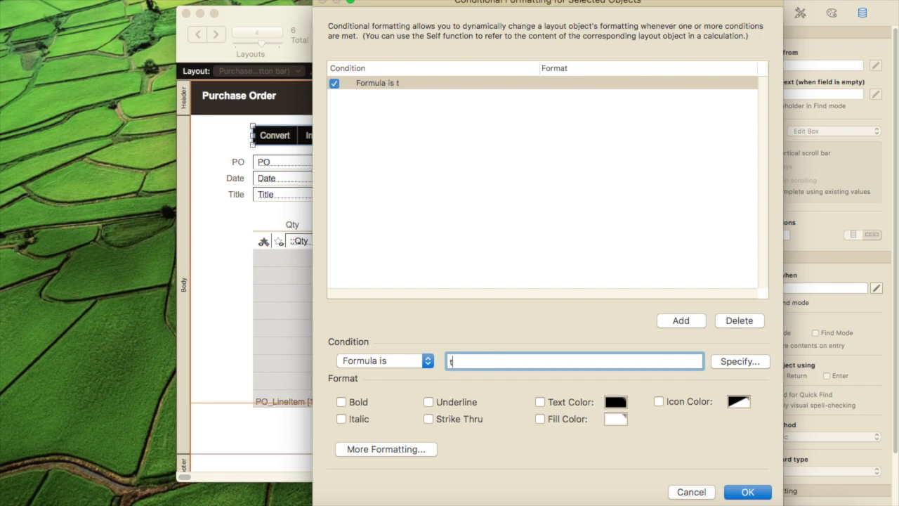
text(rue)
click(618, 420)
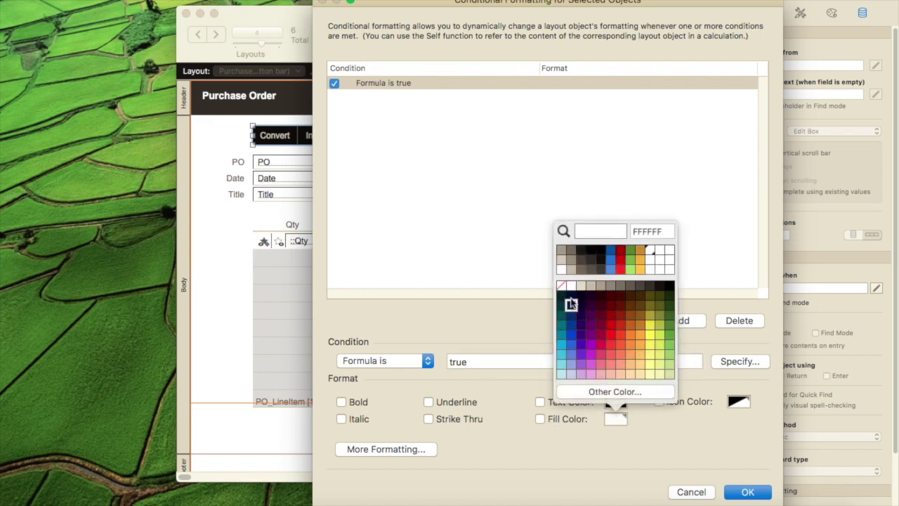
click(561, 286)
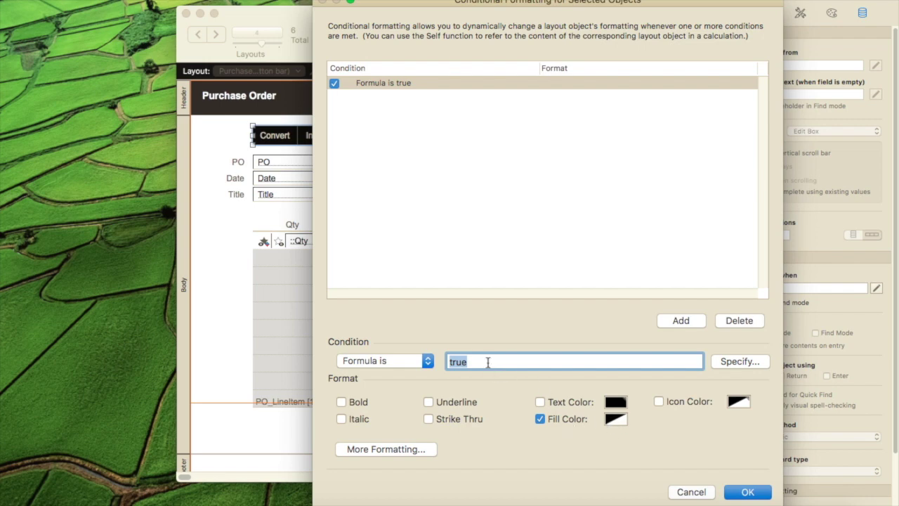
click(749, 494)
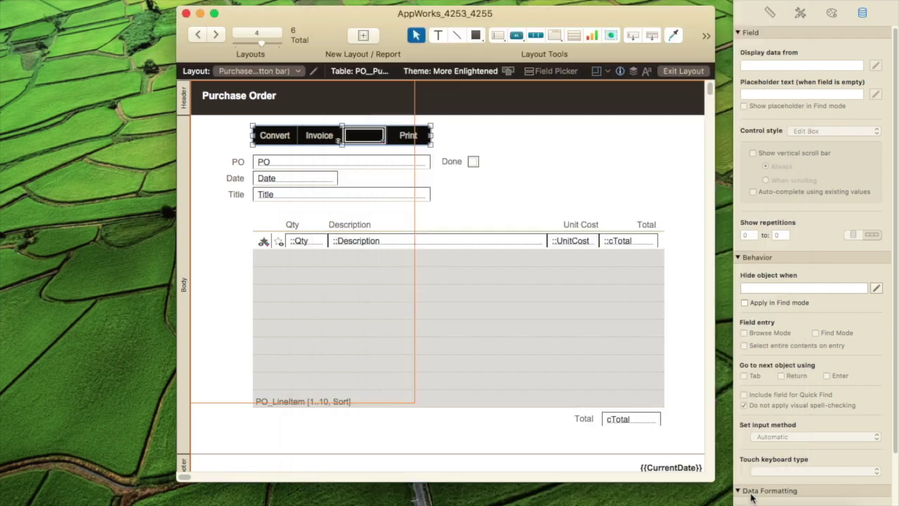
Select the PO_PurchaseOrder::isDone reference in the Invoice segment's hide condition
click(370, 138)
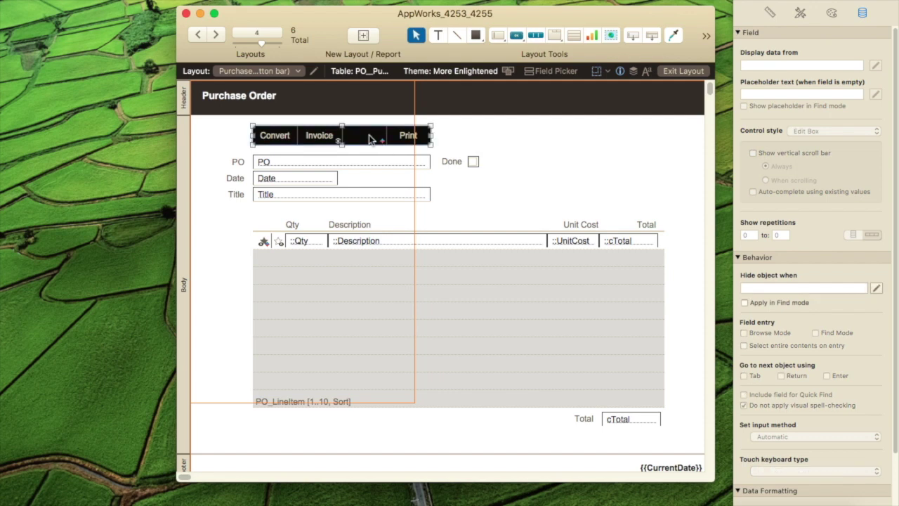
click(370, 138)
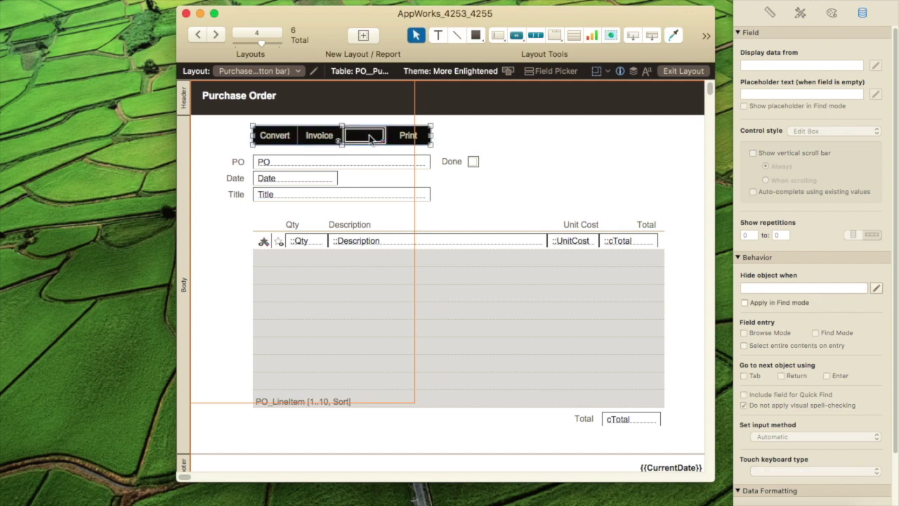
click(769, 289)
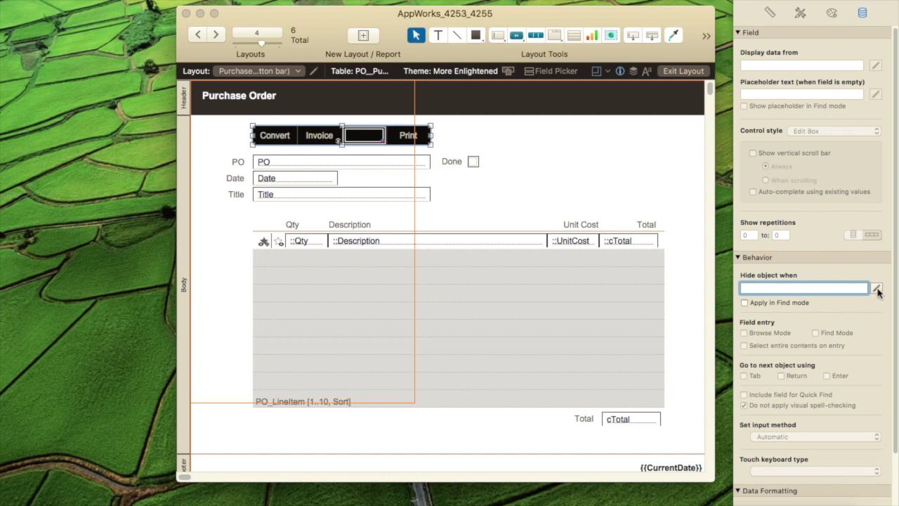
click(320, 135)
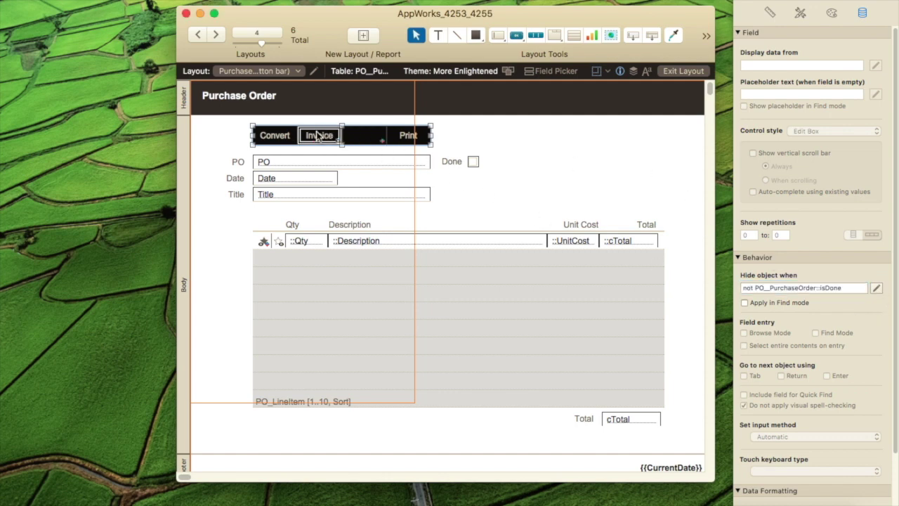
double_click(790, 288)
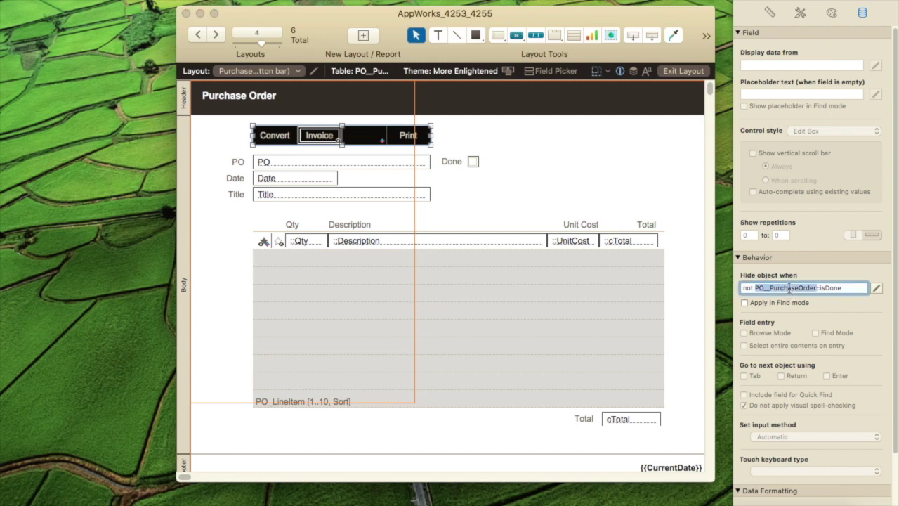
drag(789, 288, 841, 288)
key(super+c)
Paste PO_PurchaseOrder::isDone as the empty third segment's hide condition, then switch to Browse mode
click(468, 144)
click(360, 136)
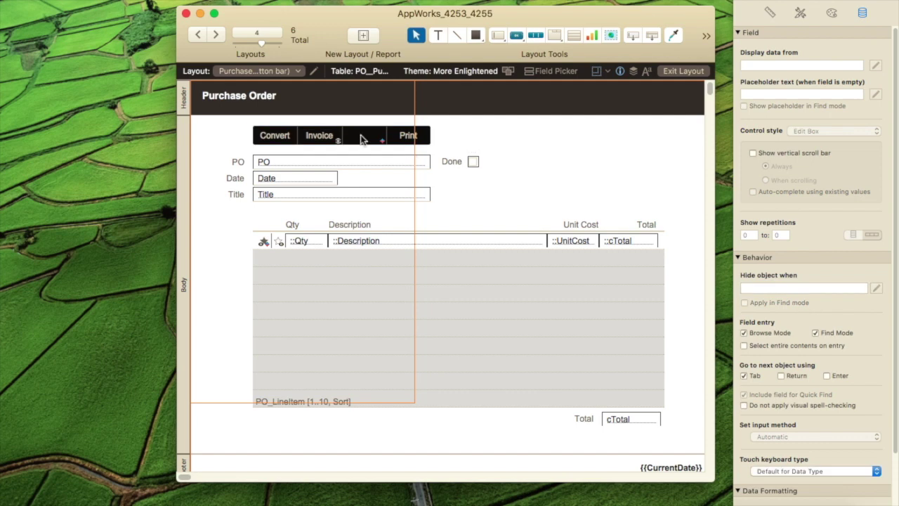
click(354, 130)
click(772, 288)
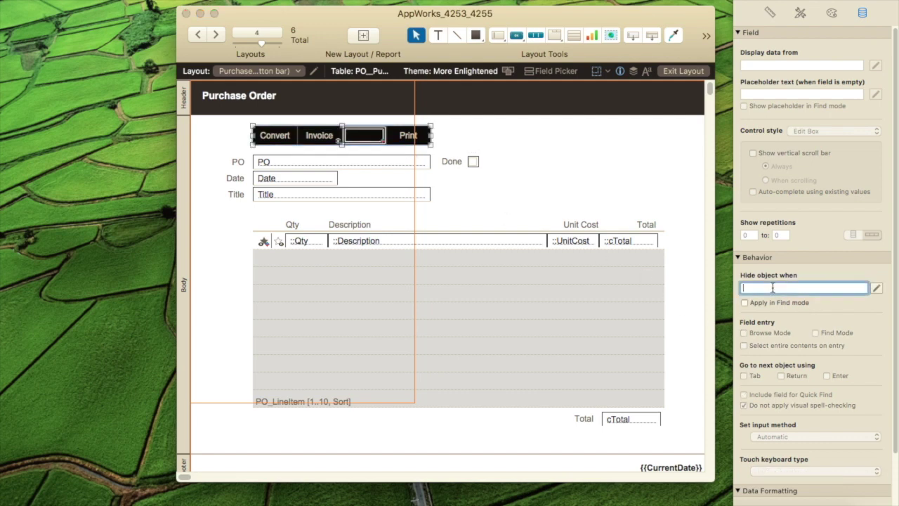
key(super+v)
click(627, 188)
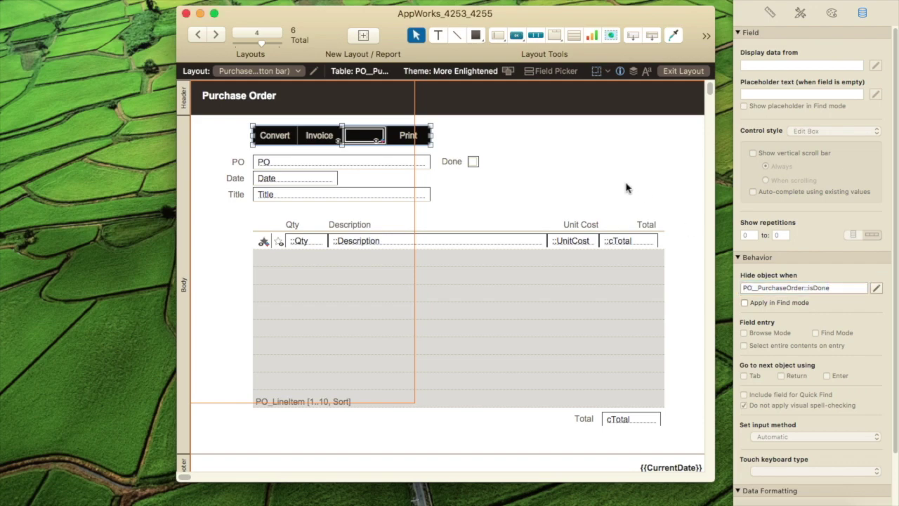
key(super+b)
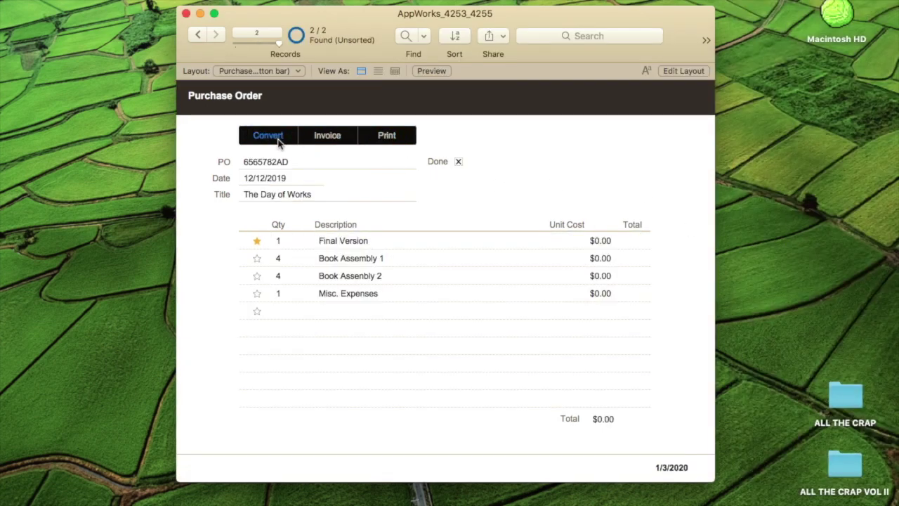
Toggle Done off and on to test the Invoice button, then return to Layout mode on the button bar
click(460, 165)
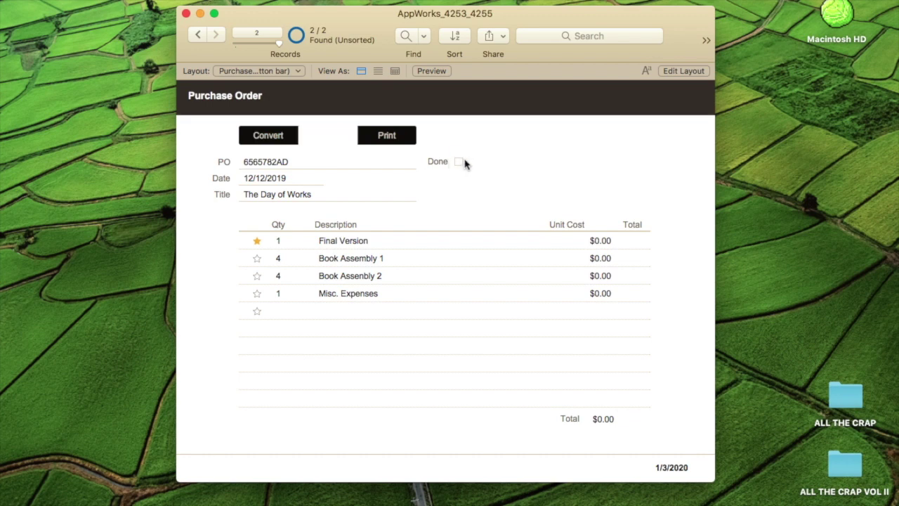
click(458, 163)
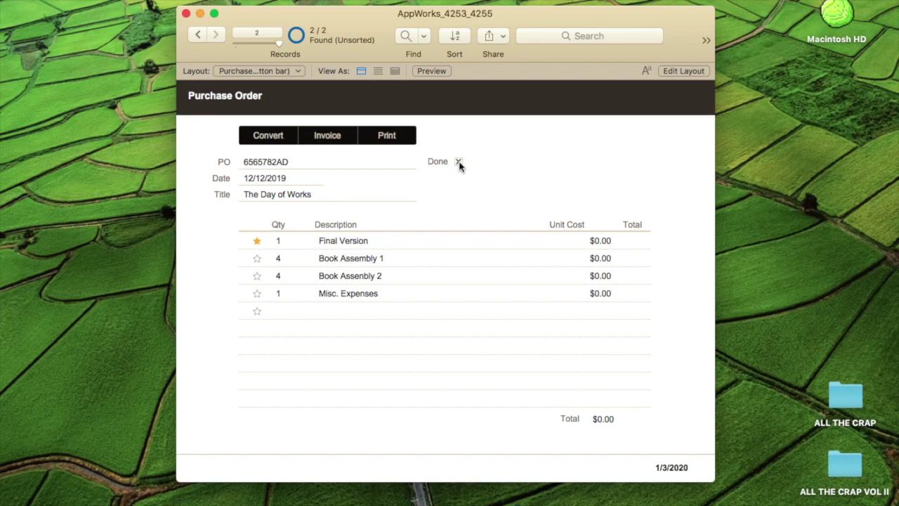
key(super+l)
click(316, 139)
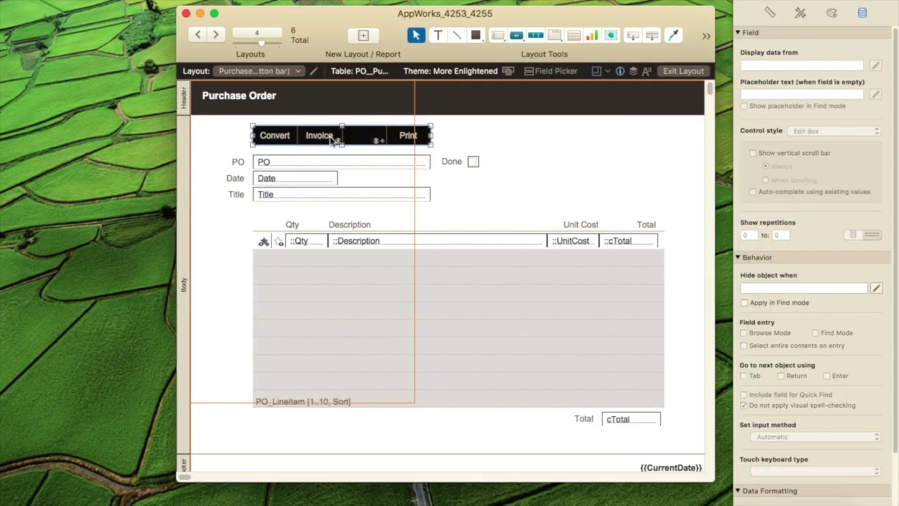
Drag the Print segment ahead of Invoice so the bar reads Convert, Print, Invoice, then browse
click(331, 139)
click(404, 139)
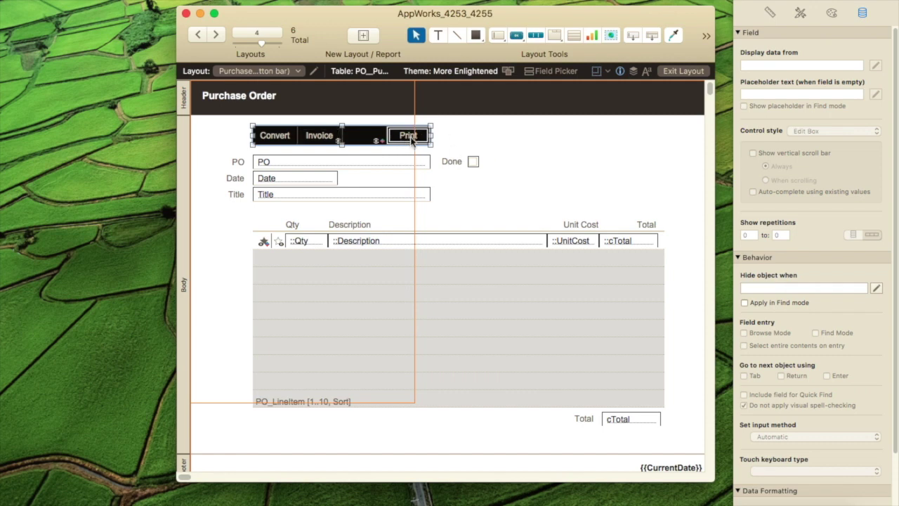
drag(412, 140, 331, 143)
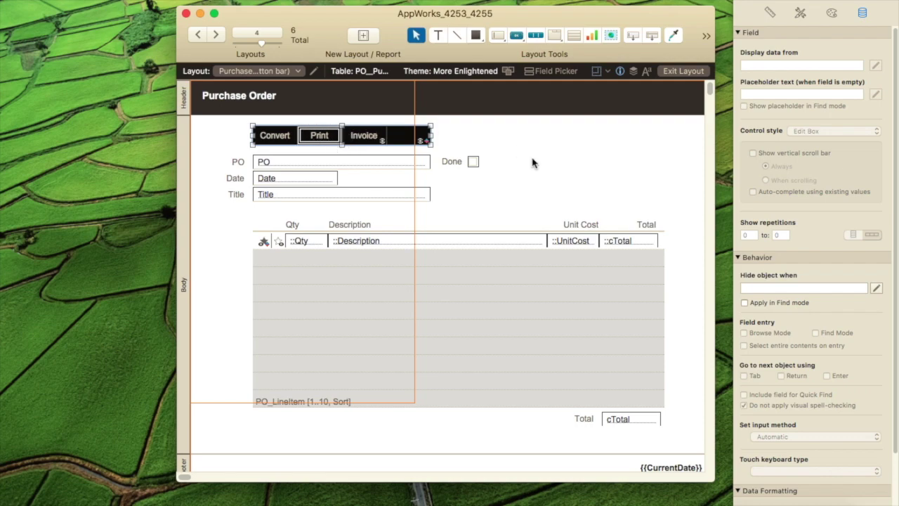
key(super+b)
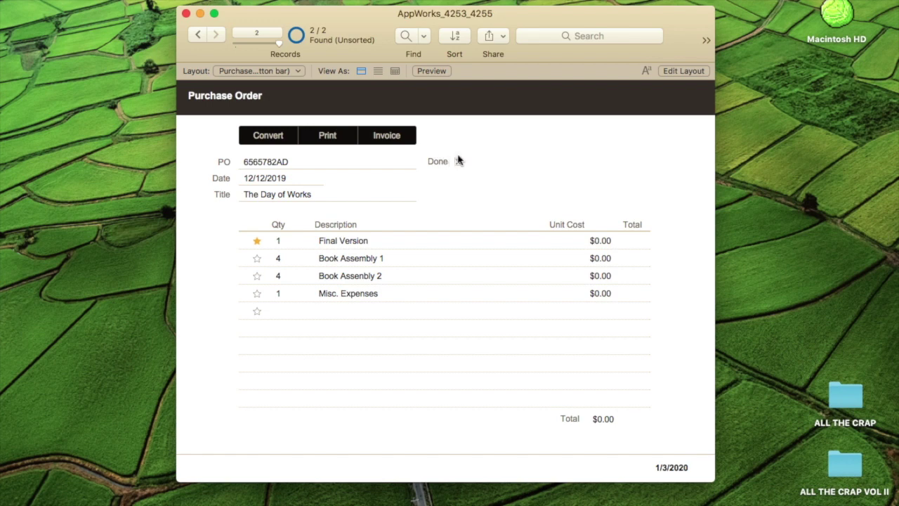
Uncheck and recheck Done to confirm Invoice hides without leaving a gap
click(458, 160)
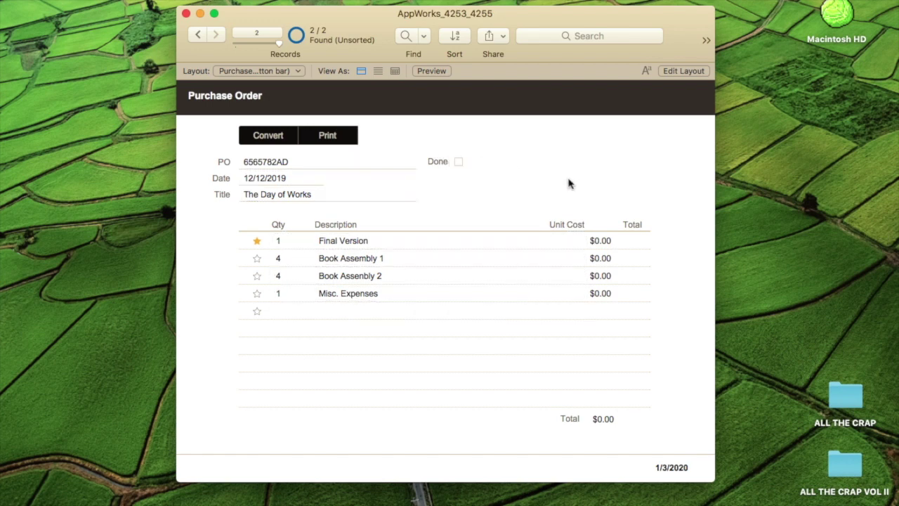
click(458, 160)
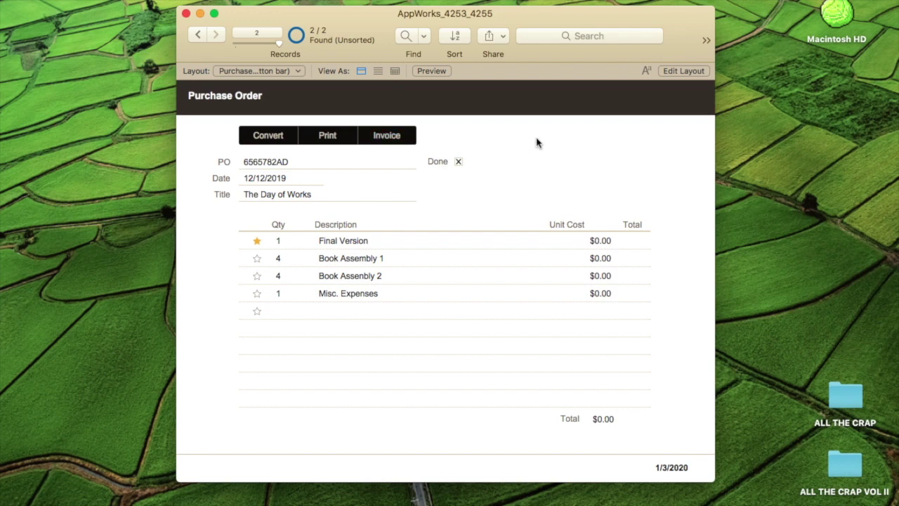
Change the blank last segment's always-true conditional fill to a greyish-tan theme colour
key(super+l)
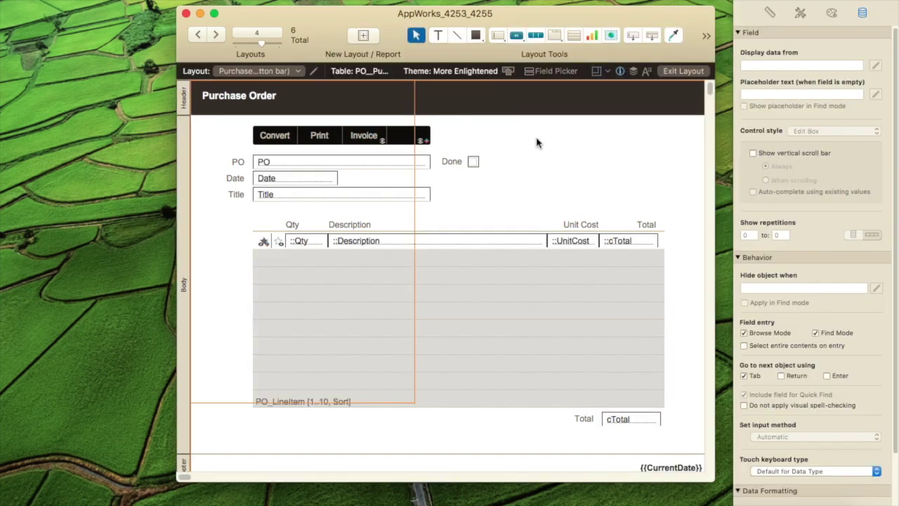
click(407, 136)
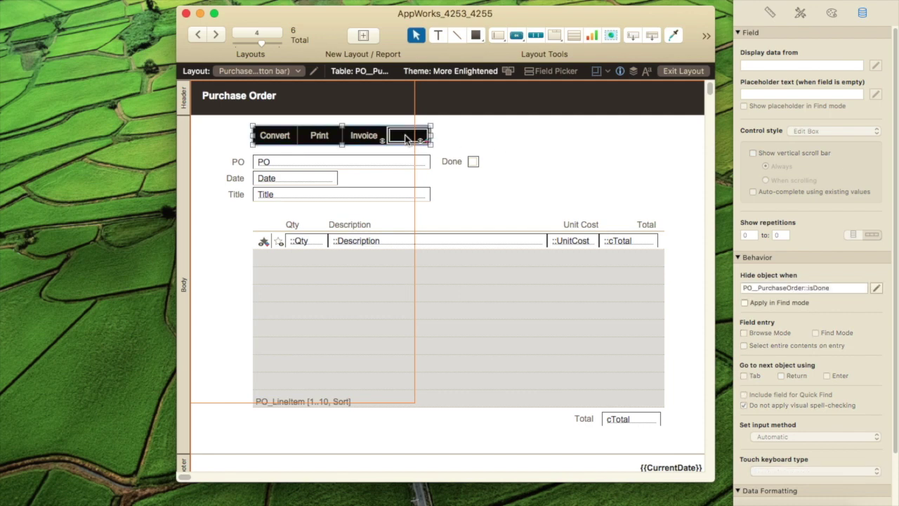
right_click(407, 137)
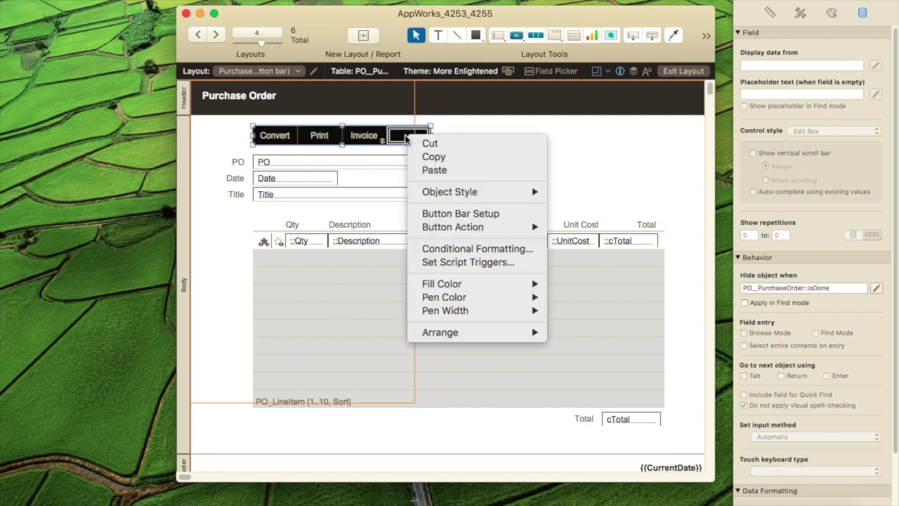
click(468, 249)
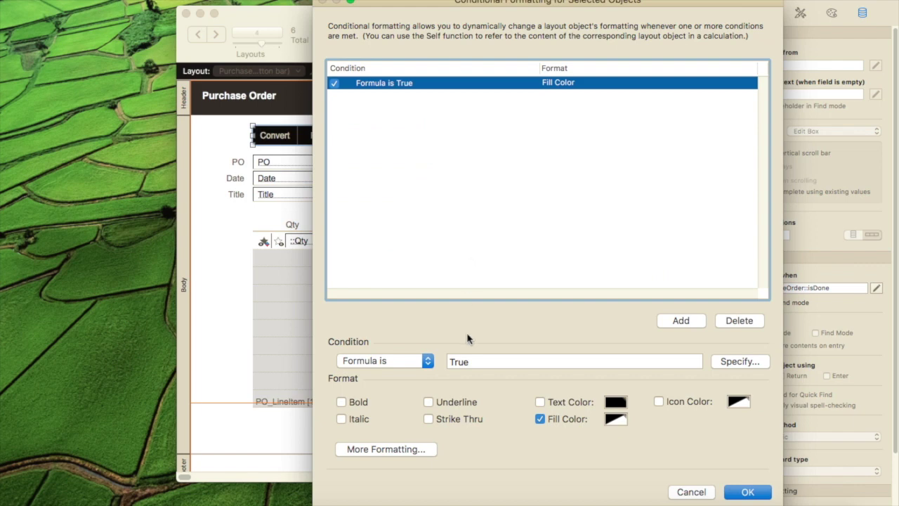
click(615, 418)
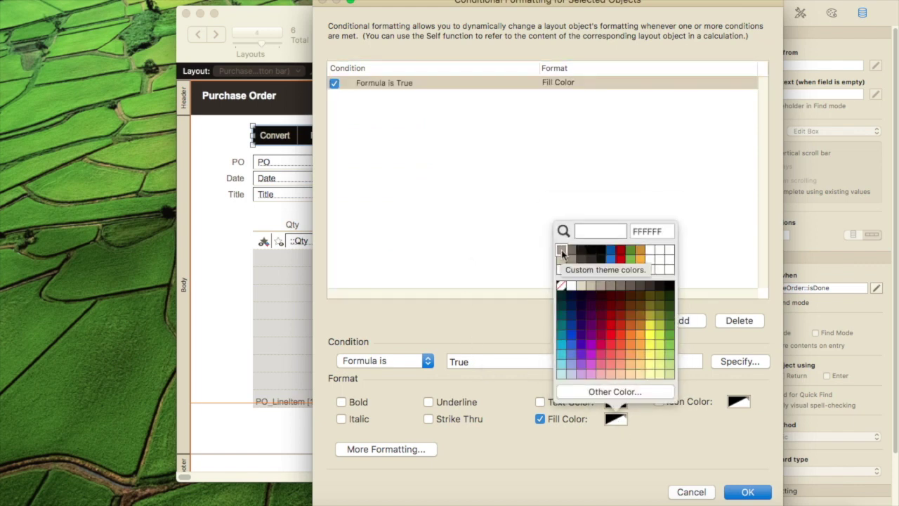
click(561, 251)
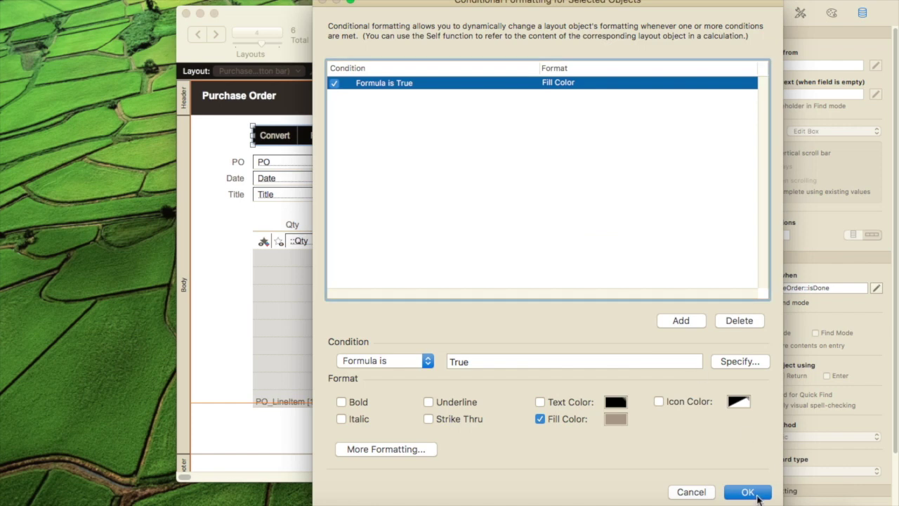
click(748, 492)
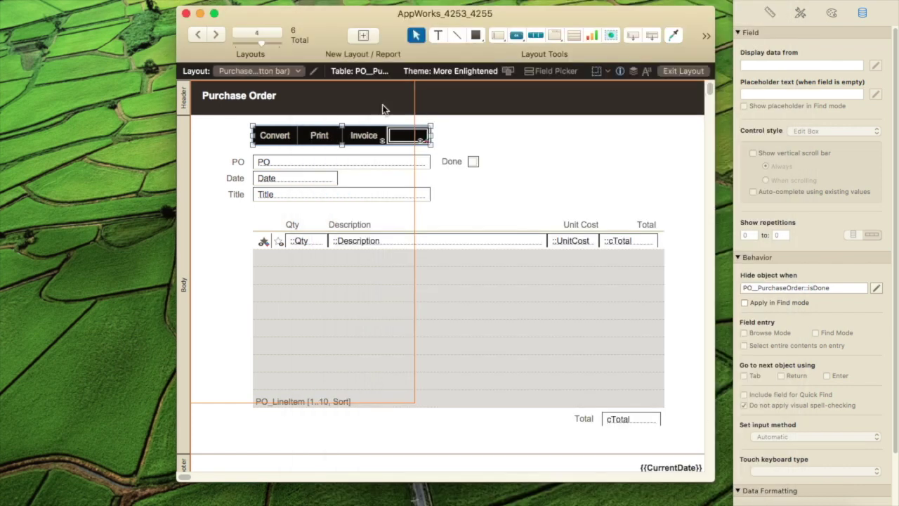
Label segment 4 'Invoice' in Button Bar Setup after checking segment 3's export script
double_click(407, 136)
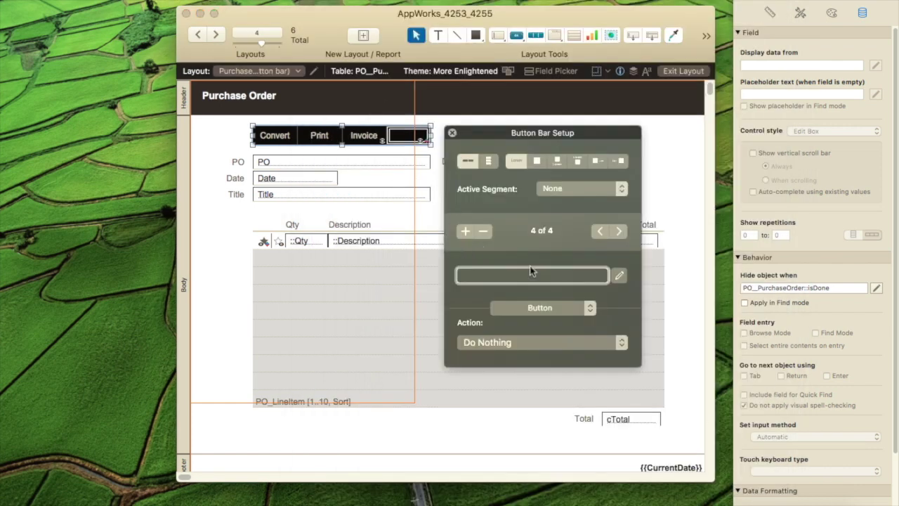
text(Invo)
text(ice)
key(Return)
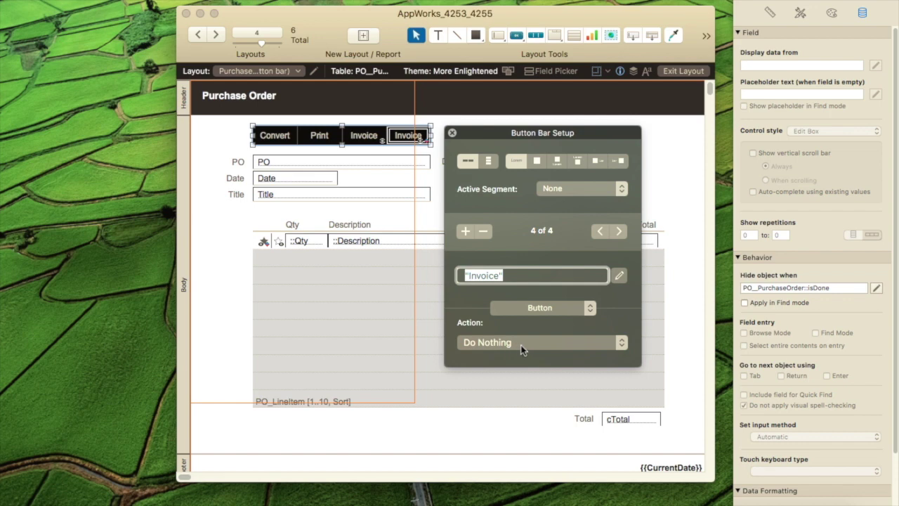
click(367, 138)
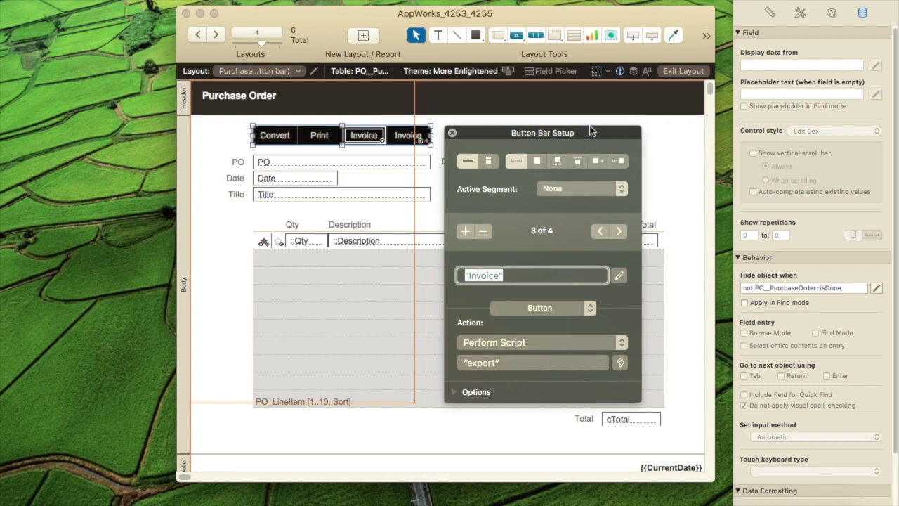
click(689, 140)
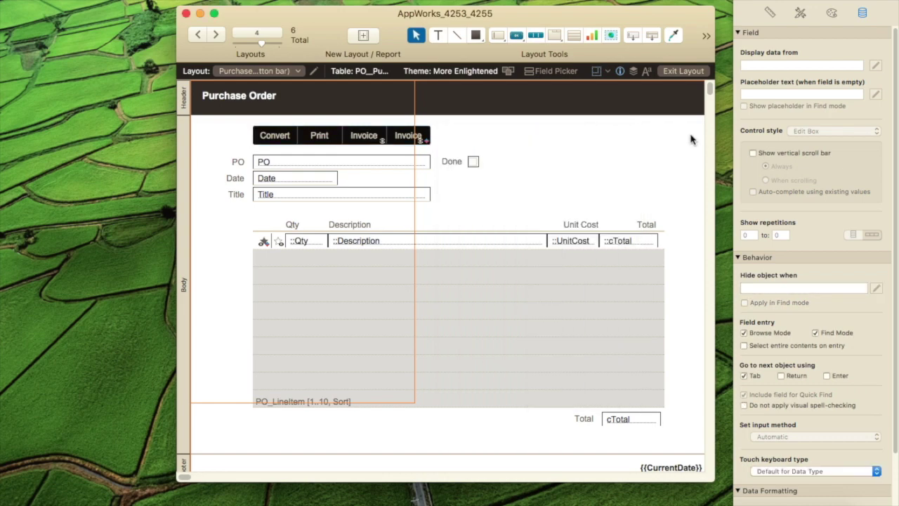
In Browse mode, toggle Done off and on to confirm Invoice greys out, then reactivates
key(super+b)
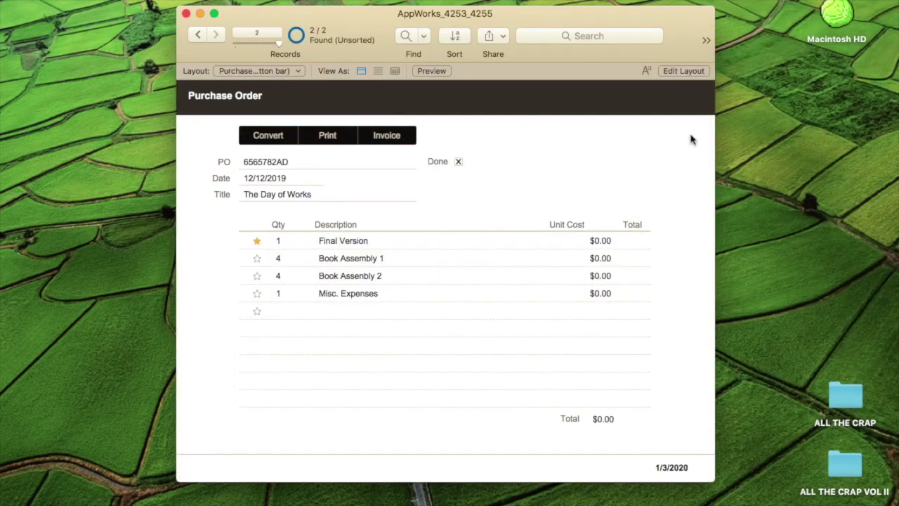
click(458, 162)
click(458, 161)
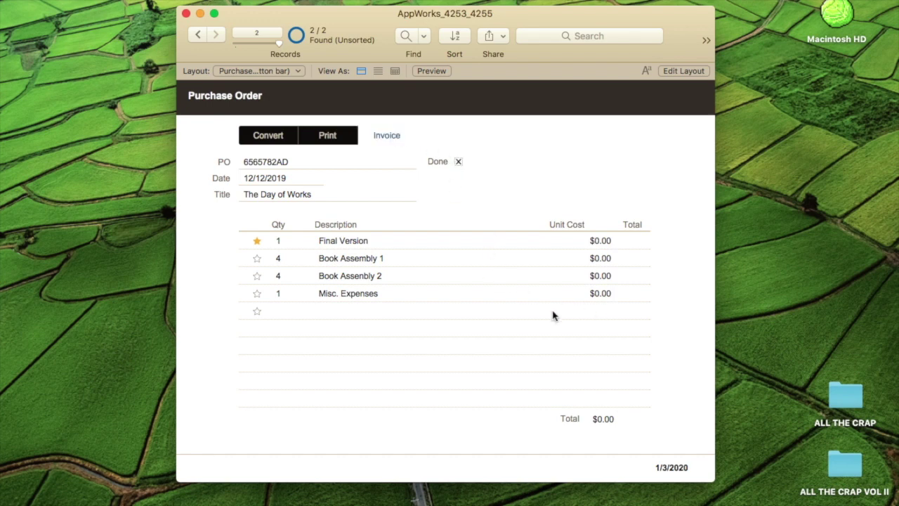
click(405, 137)
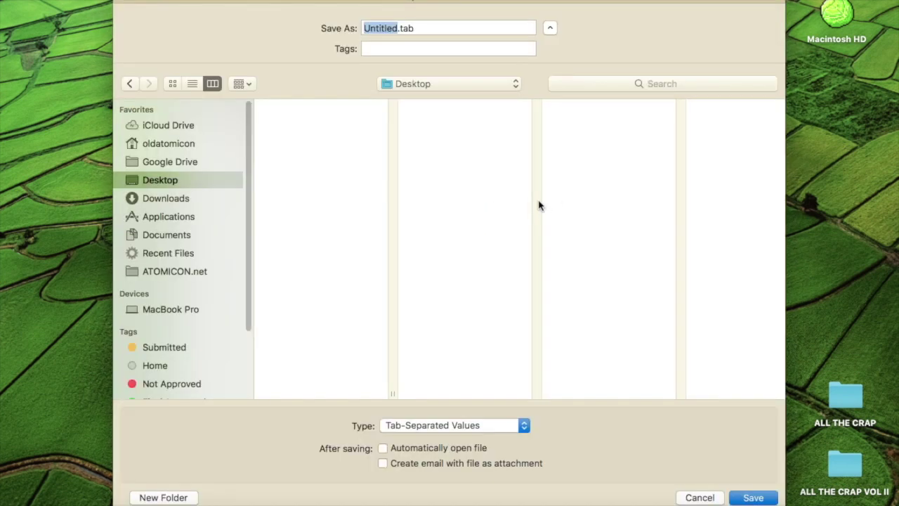
click(704, 497)
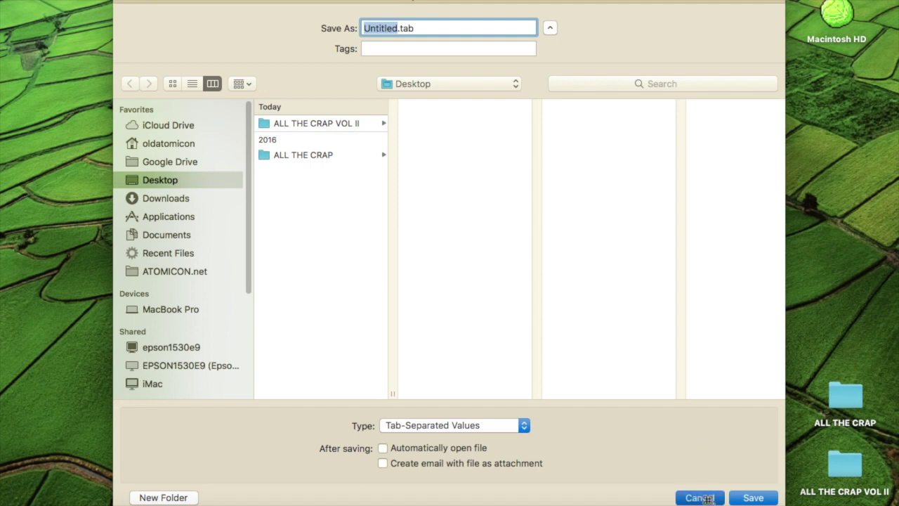